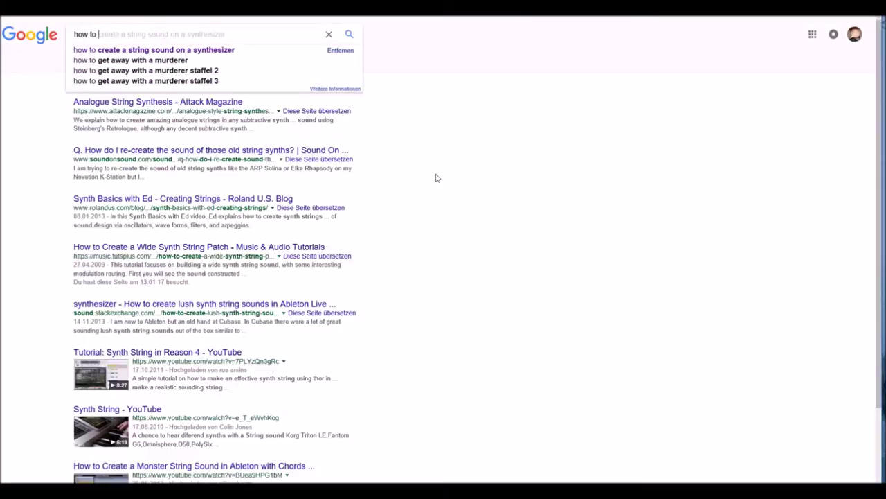
- Search Google for 'how to create a string sound on a synthesizer' and browse result pages 2 and 3
type("te a st")
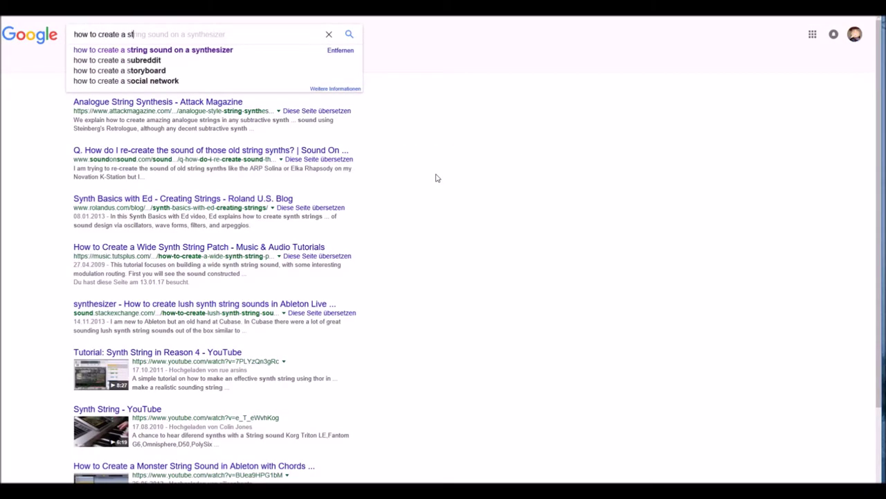
type("ring sound on ")
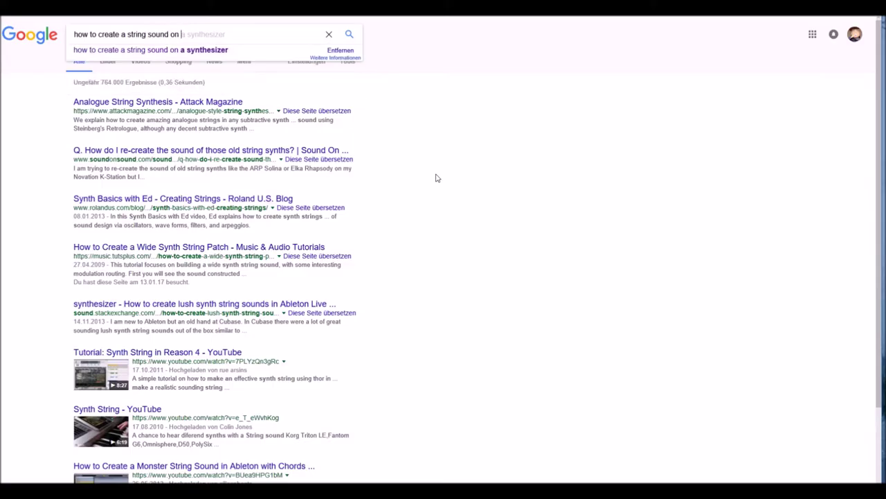
type("a synthesizer")
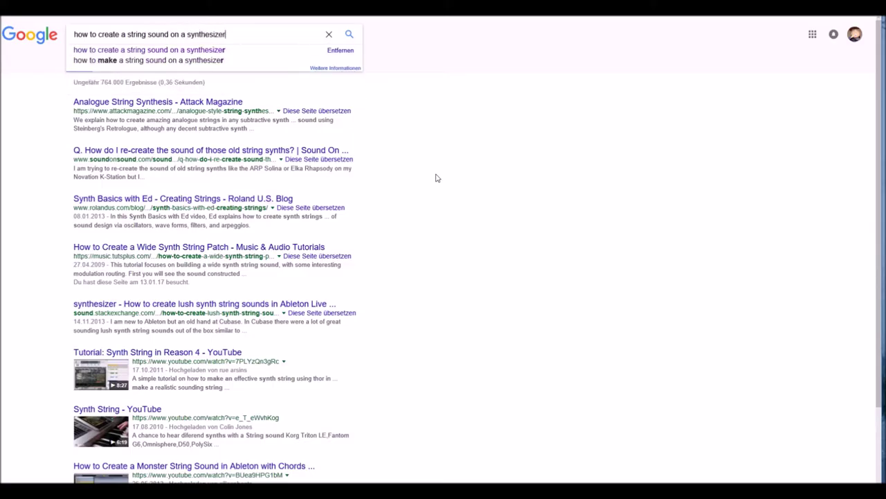
key("Return")
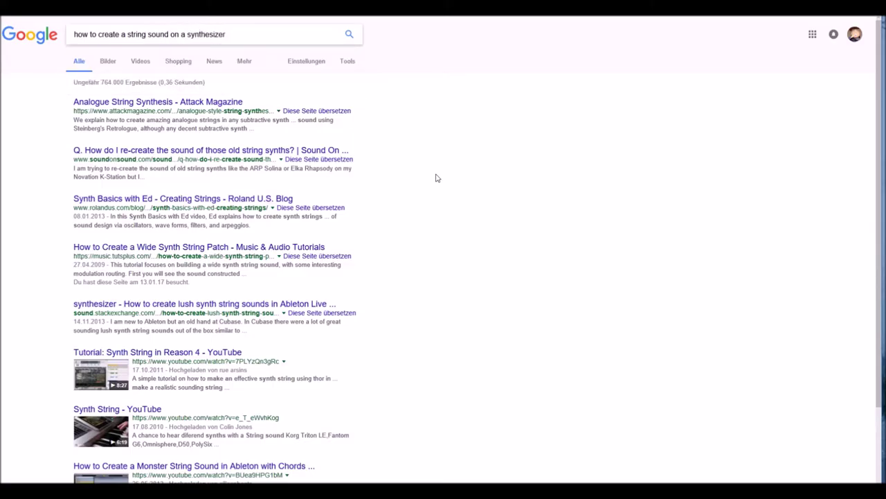
scroll(451, 190, "down", 3)
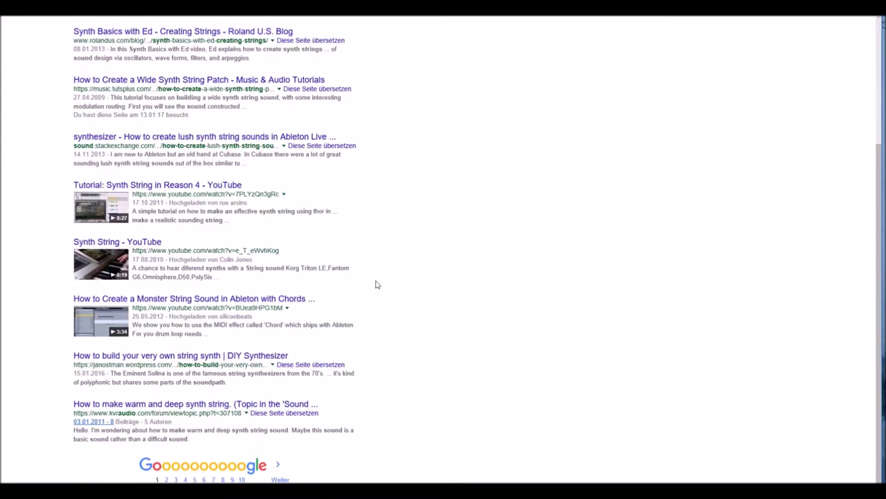
left_click(172, 471)
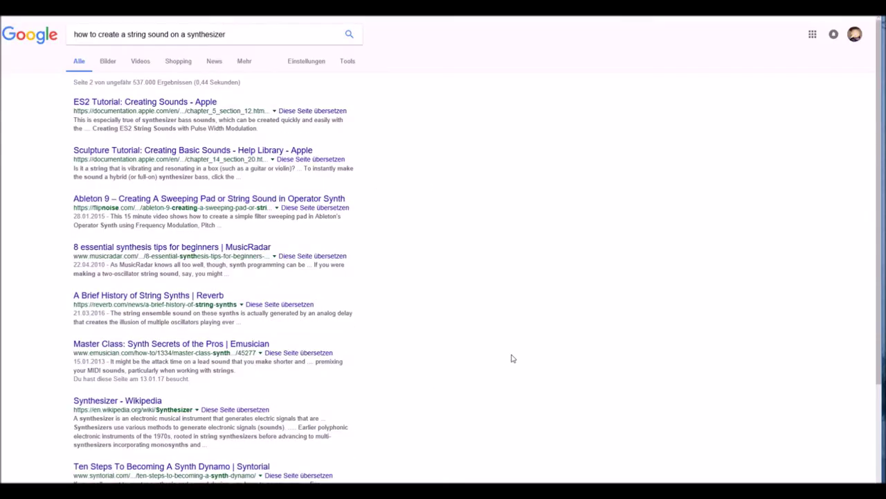
scroll(511, 358, "down", 10)
left_click(187, 480)
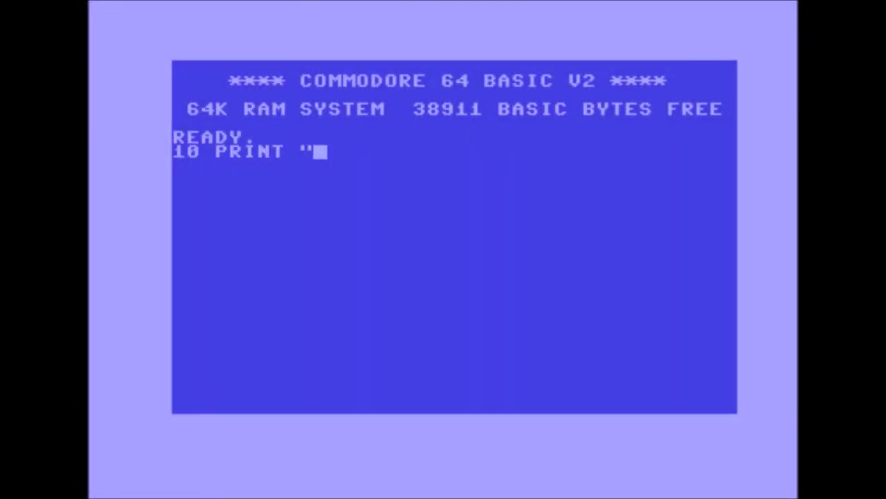
- Enter the BASIC line 10 PRINT "HELLO WORLD" and a 20 GOTO line, then RUN the program
type("LD\"")
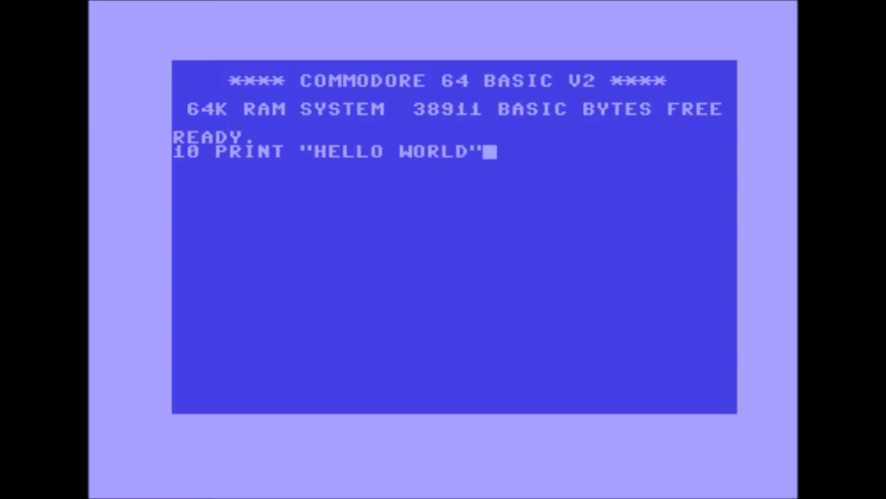
key("Return")
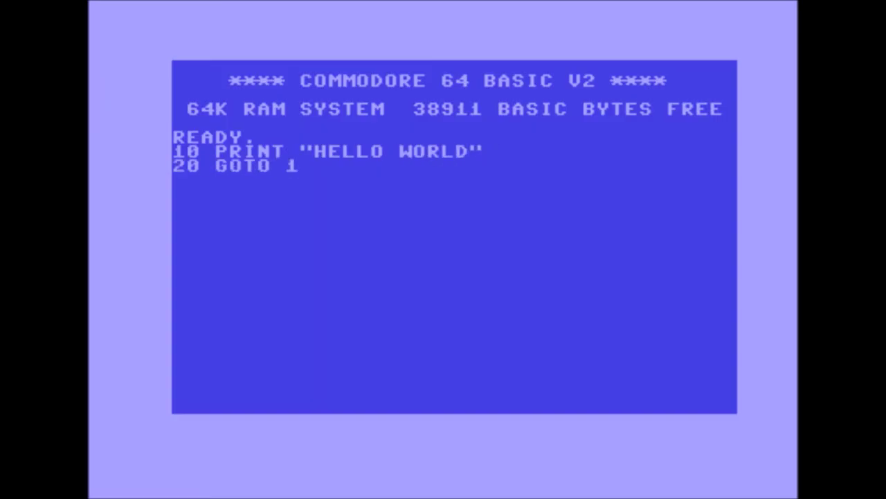
key("Return")
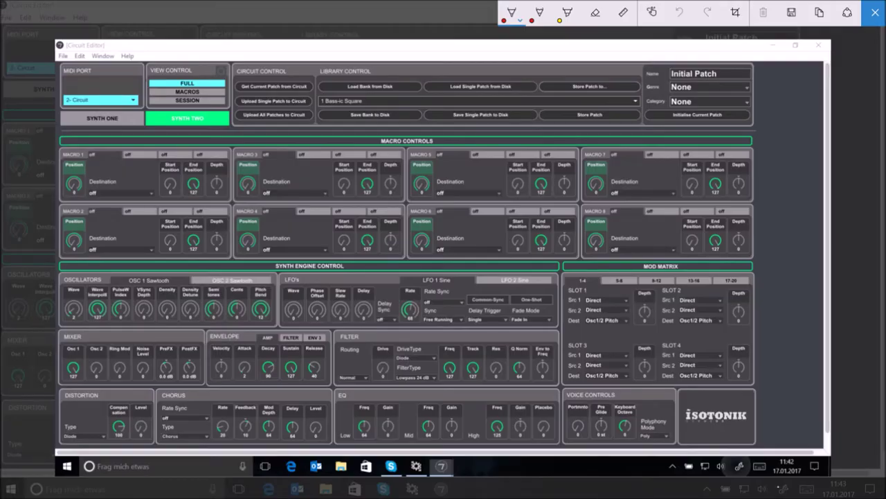
- In red ink, underline SYNTH TWO, circle the Osc 1 mixer knob and underline the OSC 1 Sawtooth tab
left_click_drag(148, 132, 229, 132)
left_click_drag(69, 349, 84, 348)
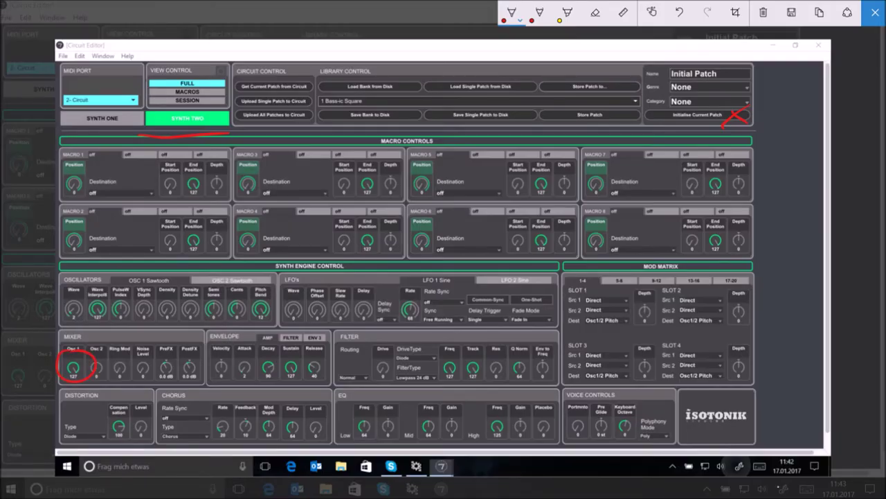
left_click_drag(143, 285, 177, 283)
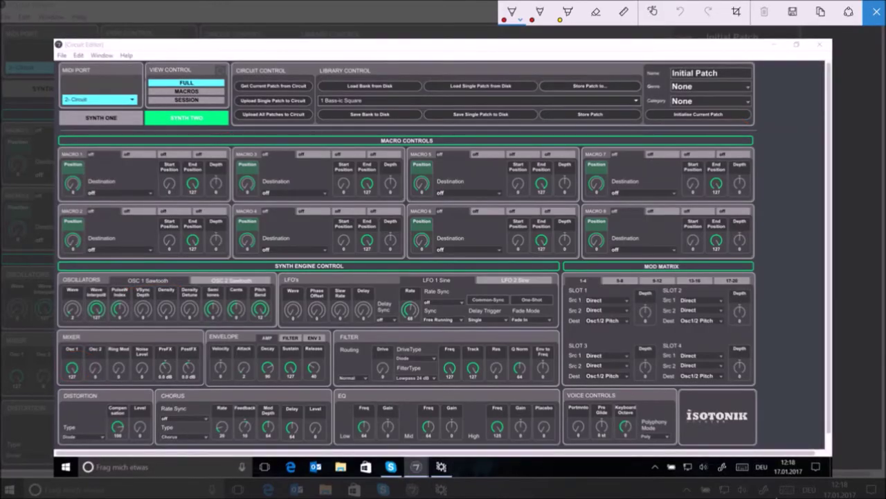
left_click_drag(225, 133, 253, 327)
- Draw the envelope diagram's baseline and vertical dividers separating its phases in red ink
left_click_drag(184, 331, 647, 303)
left_click_drag(651, 125, 661, 374)
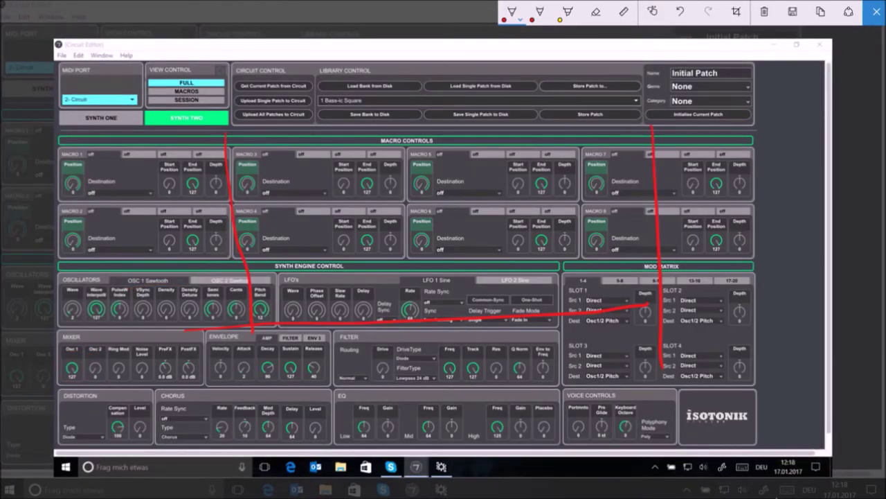
left_click_drag(381, 136, 412, 373)
left_click_drag(526, 130, 552, 364)
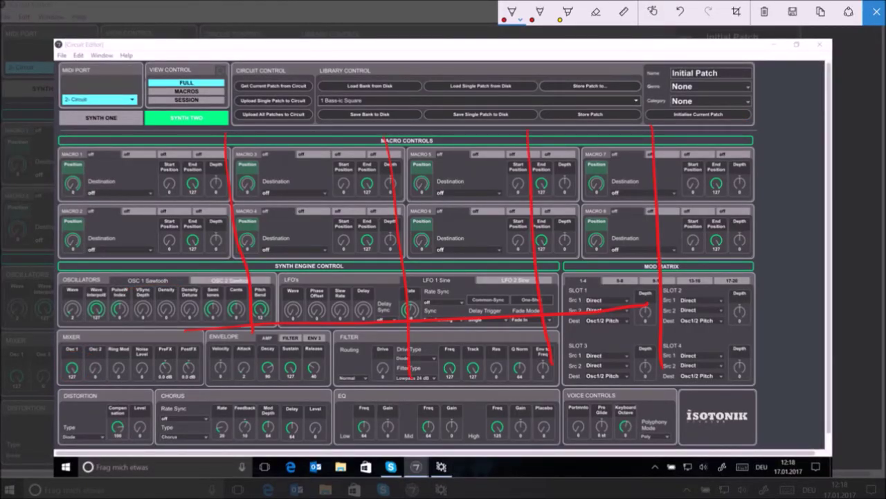
- Handwrite the labels Attack, Sustain and Release above the envelope phases
mouse_move(253, 105)
left_mouse_down()
mouse_move(275, 113)
mouse_move(324, 107)
left_mouse_up()
left_click_drag(341, 83, 349, 104)
mouse_move(421, 98)
left_mouse_down()
mouse_move(407, 115)
mouse_move(437, 118)
left_mouse_up()
left_click_drag(450, 109, 440, 118)
mouse_move(464, 97)
left_mouse_down()
mouse_move(465, 118)
mouse_move(486, 104)
left_mouse_up()
left_click_drag(485, 111, 486, 116)
left_click_drag(496, 110, 497, 119)
left_click_drag(499, 118, 516, 116)
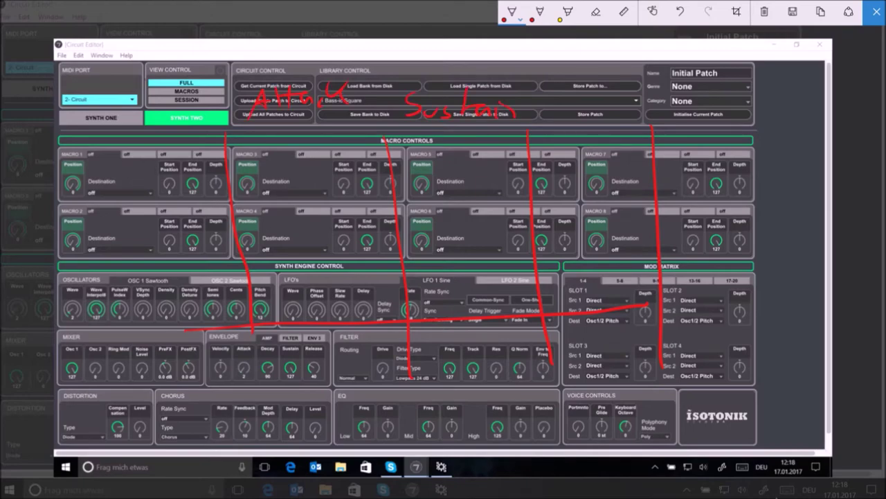
left_click_drag(561, 97, 562, 118)
left_click_drag(562, 98, 593, 116)
left_click_drag(604, 96, 606, 108)
left_click_drag(612, 112, 623, 118)
left_click_drag(639, 113, 630, 120)
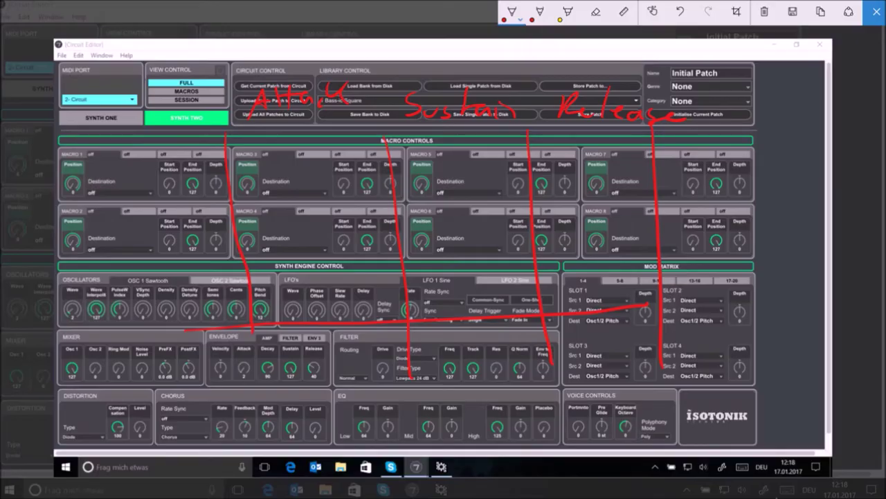
- Add arrows and write Hit Key, Hold key and Release key beneath the matching phases
left_click_drag(258, 372, 278, 356)
left_click_drag(197, 401, 197, 413)
left_click_drag(331, 403, 353, 424)
left_click_drag(466, 363, 493, 351)
mouse_move(436, 406)
left_mouse_down()
mouse_move(443, 418)
mouse_move(457, 416)
left_mouse_up()
left_click_drag(467, 406, 486, 415)
mouse_move(496, 413)
left_mouse_down()
mouse_move(510, 394)
mouse_move(526, 420)
left_mouse_up()
left_click_drag(539, 406, 542, 420)
left_click_drag(549, 417, 562, 421)
left_click_drag(683, 382, 625, 344)
mouse_move(639, 400)
left_mouse_down()
mouse_move(684, 410)
mouse_move(749, 410)
left_mouse_up()
mouse_move(658, 435)
left_mouse_down()
mouse_move(675, 426)
mouse_move(674, 439)
left_mouse_up()
left_click_drag(694, 435, 705, 440)
left_click_drag(717, 430, 724, 439)
left_click_drag(734, 431, 722, 451)
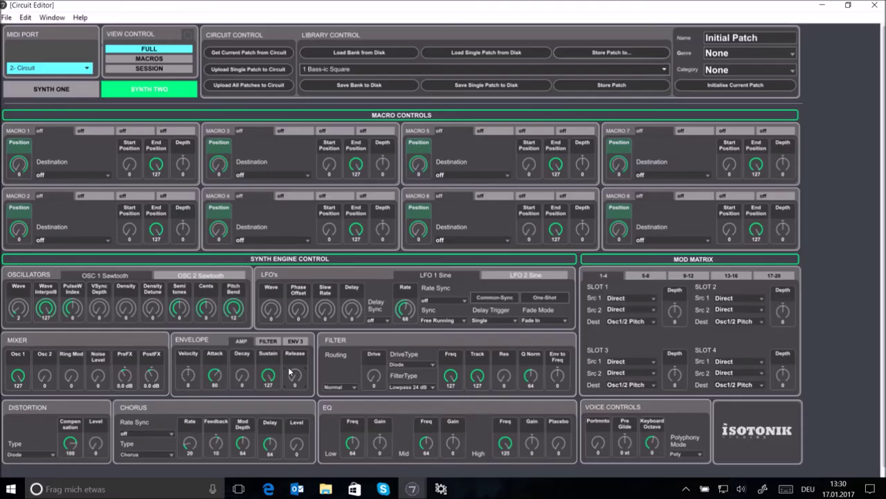
- Raise the amp envelope Release to 79 and Decay to 90
left_click_drag(291, 373, 291, 349)
left_click_drag(238, 373, 238, 353)
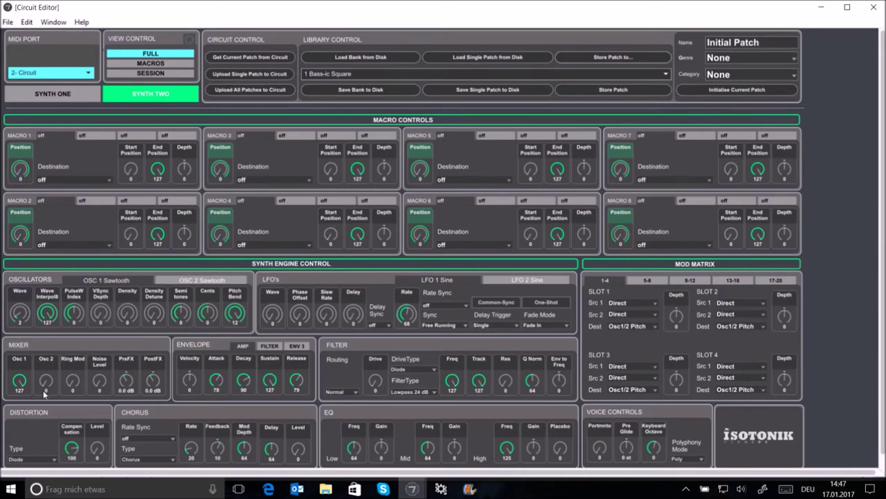
- Bring up the Osc 2 mixer level and set Osc 2 pitch to 12 semitones up
left_click_drag(47, 395, 46, 388)
left_click(207, 281)
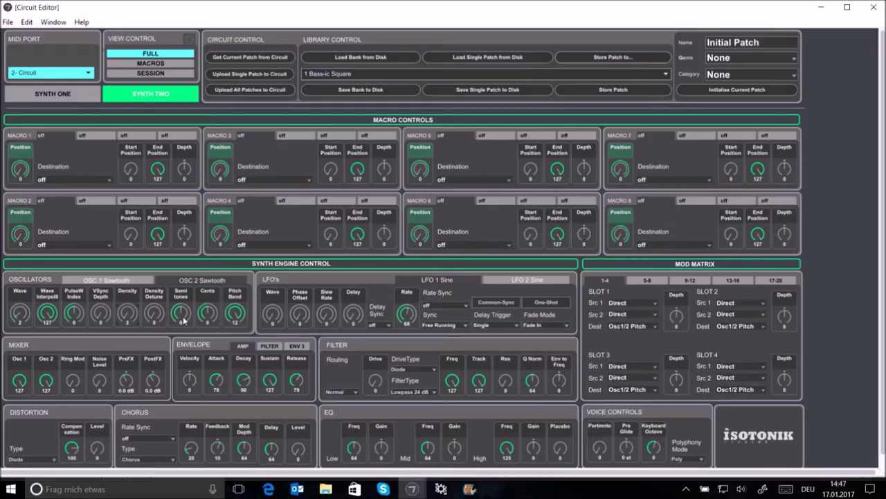
left_click_drag(182, 317, 182, 291)
left_click_drag(182, 318, 211, 316)
- Give Osc 2 a negative pulse width, slight vsync and density detune, and add envelope velocity response
left_click_drag(74, 314, 74, 323)
left_click_drag(104, 316, 105, 318)
left_click_drag(101, 316, 101, 318)
left_click_drag(157, 317, 157, 314)
left_click_drag(190, 380, 190, 354)
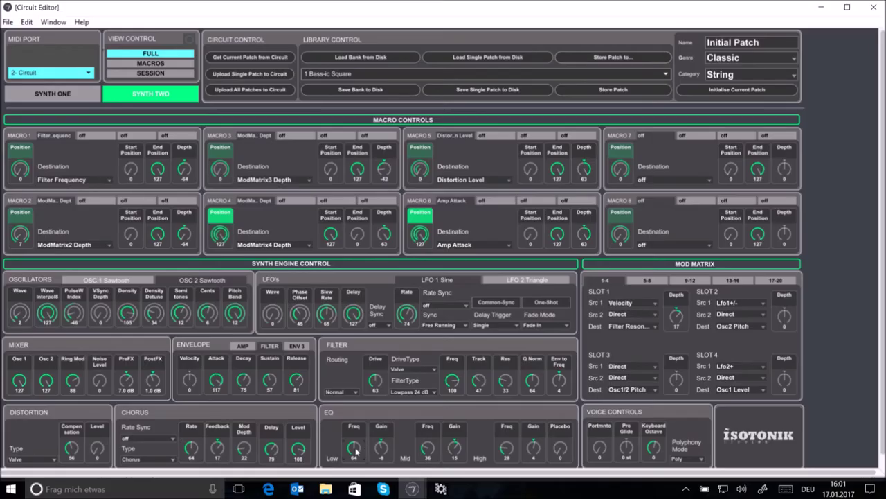
- Lower the EQ Low Freq knob slightly
left_click_drag(354, 449, 509, 449)
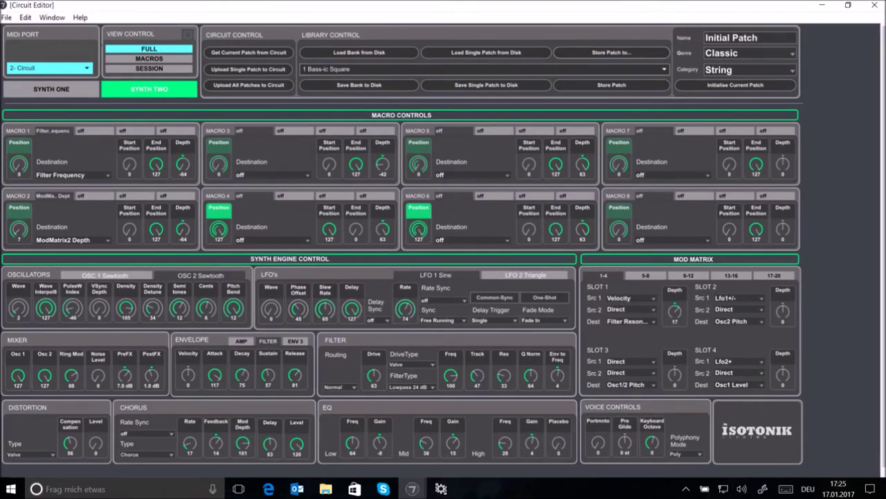
- Circle the LFO section in a red Windows Ink screen sketch, then close the sketch
key("super+w")
left_click(776, 277)
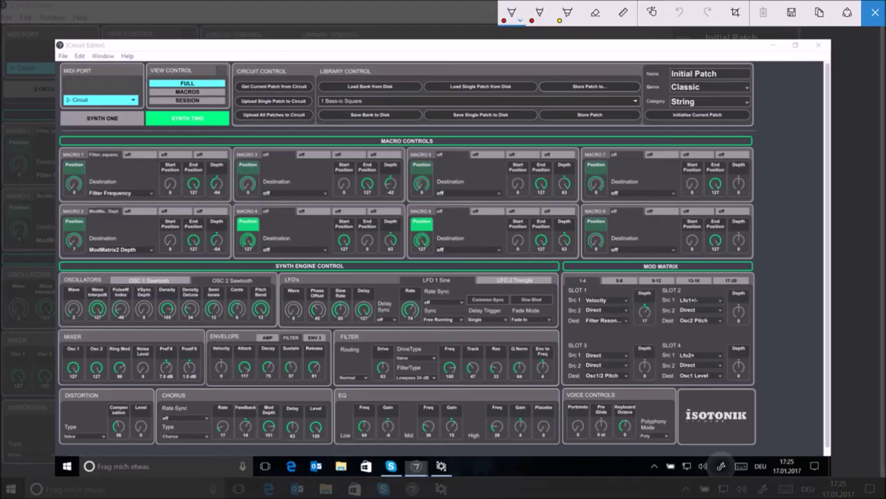
mouse_move(402, 262)
left_mouse_down()
mouse_move(346, 263)
mouse_move(273, 286)
mouse_move(269, 322)
mouse_move(385, 343)
mouse_move(478, 338)
mouse_move(534, 313)
mouse_move(542, 279)
mouse_move(488, 265)
mouse_move(385, 262)
left_mouse_up()
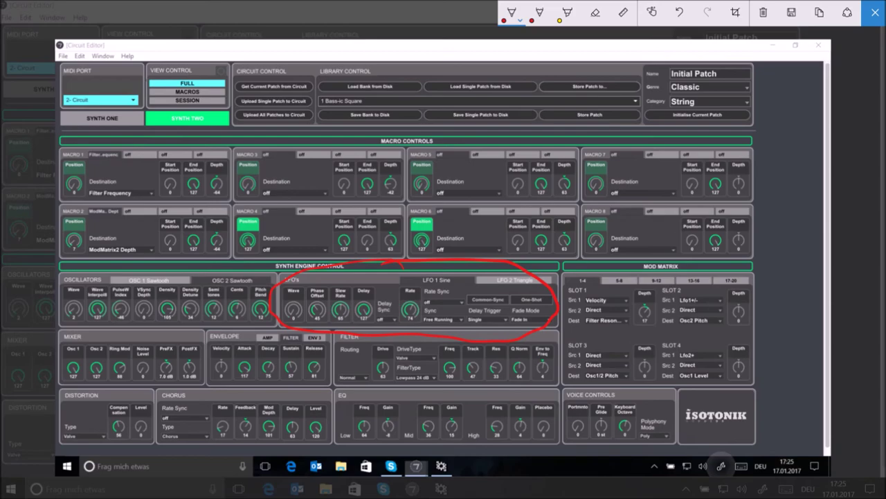
left_click(870, 12)
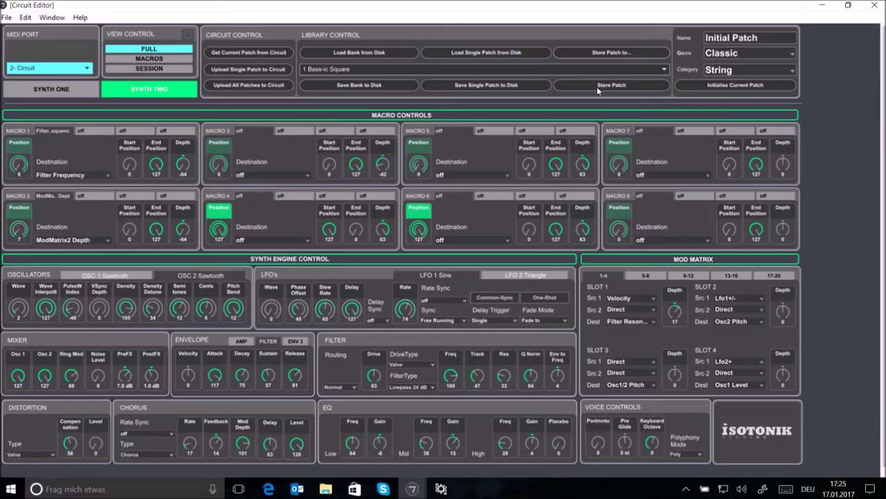
- Raise the LFO phase offset slightly, then circle Mod Matrix slot 2 in a new red sketch
left_click_drag(305, 306, 324, 310)
key("super+w")
mouse_move(706, 275)
left_mouse_down()
mouse_move(660, 301)
mouse_move(710, 276)
left_mouse_up()
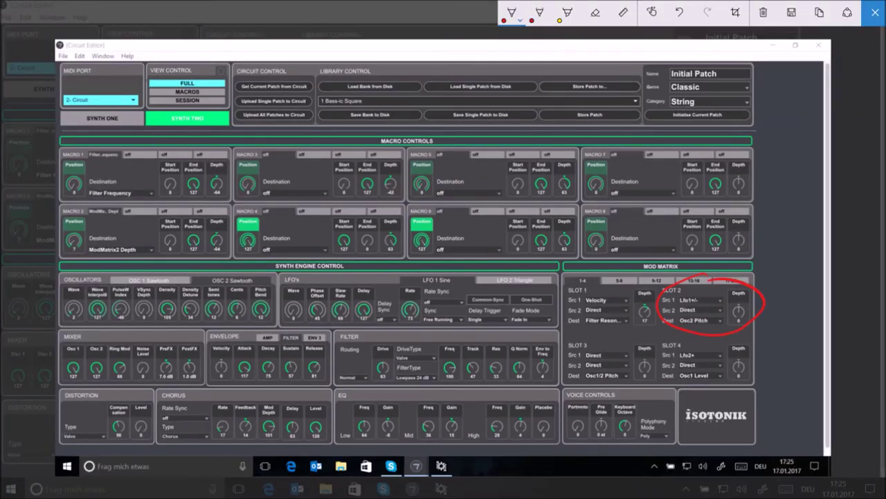
key("Escape")
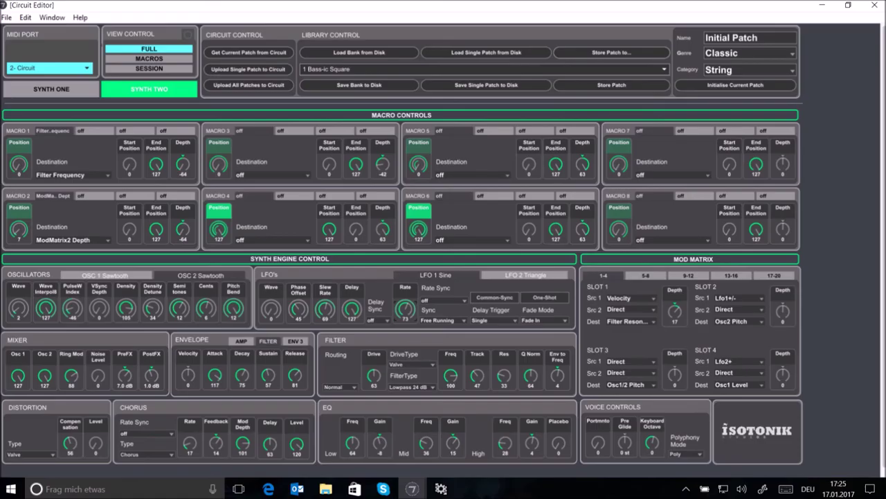
left_click(747, 297)
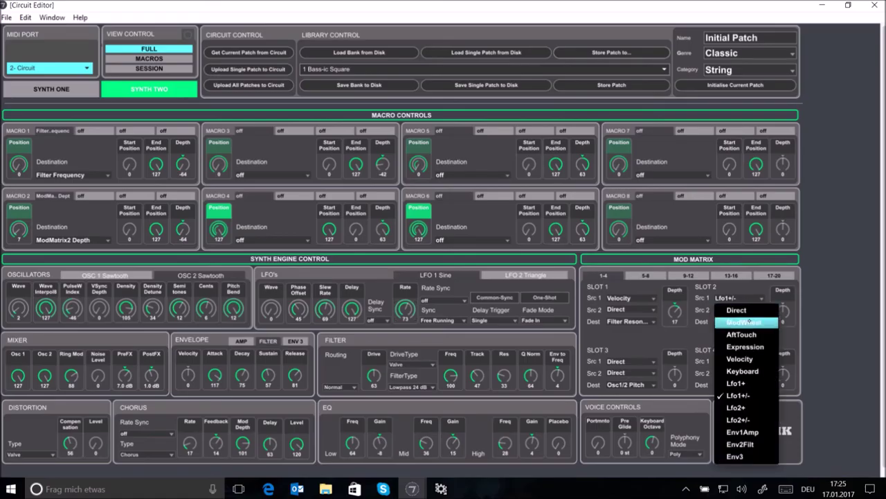
left_click(745, 395)
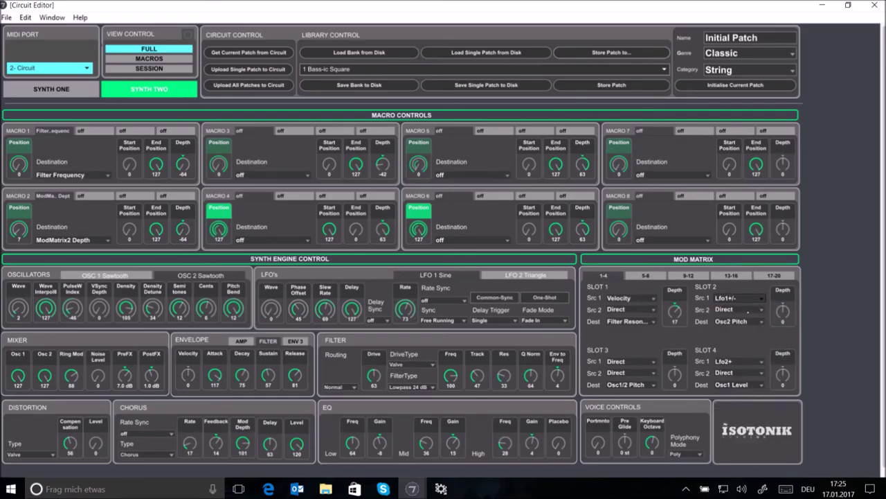
left_click(748, 310)
left_click(751, 323)
left_click(751, 322)
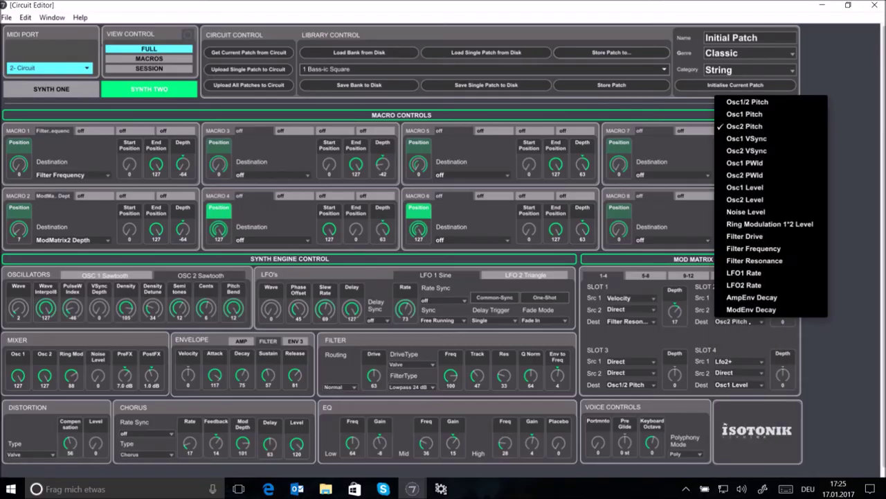
left_click(769, 126)
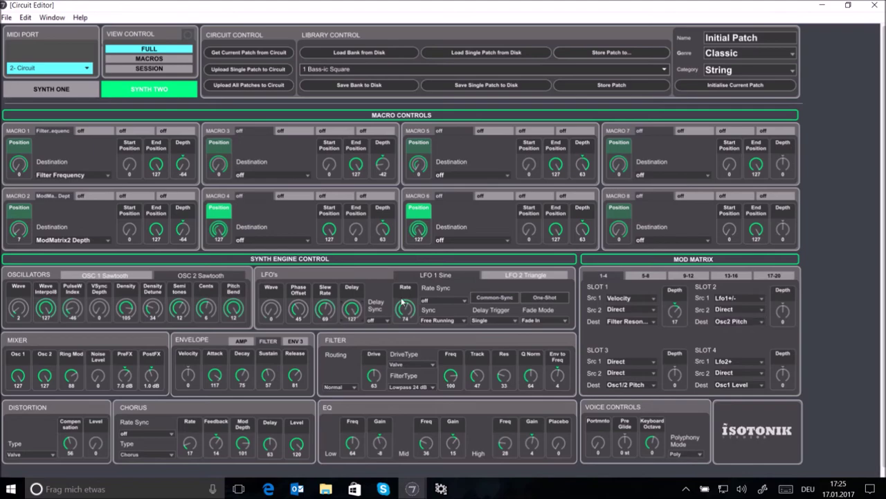
left_click_drag(403, 303, 403, 305)
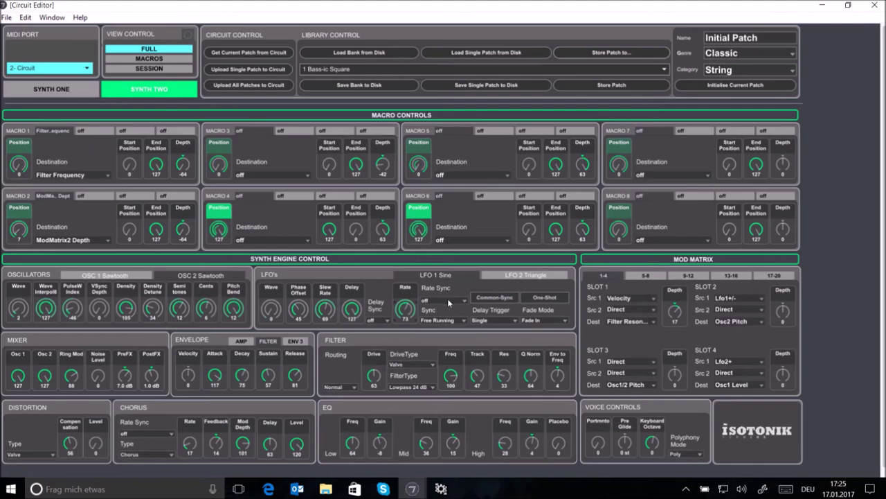